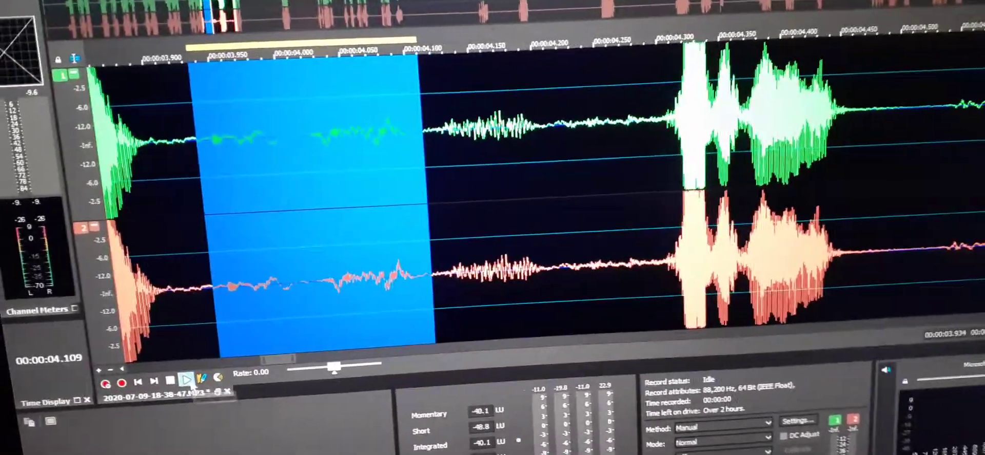
Play the selected quiet passage in a slow loop at about 0.06 playback rate.
{"action": "left_click", "coordinate": [187, 379]}
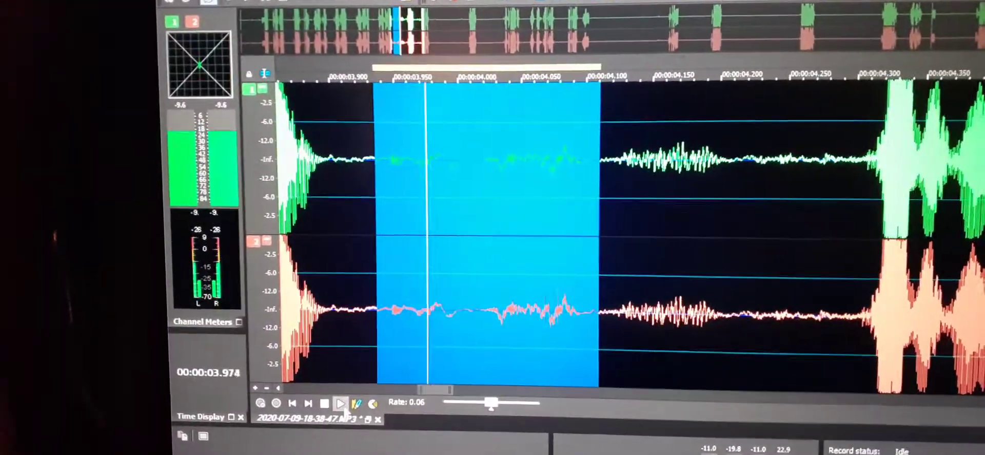
{"action": "key", "text": "Down"}
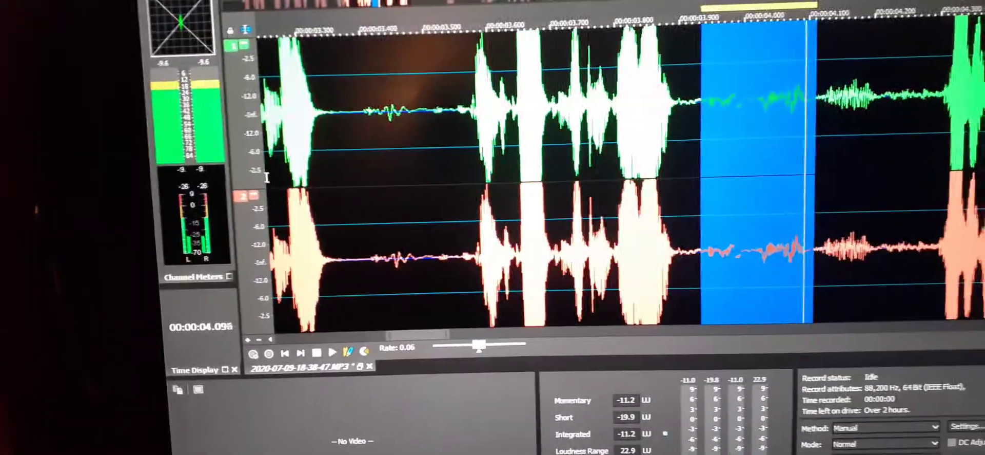
Select the louder spoken passage from 3.55 s to 3.86 s, just before the quiet stretch.
{"action": "left_click_drag", "start_coordinate": [473, 80], "coordinate": [677, 342]}
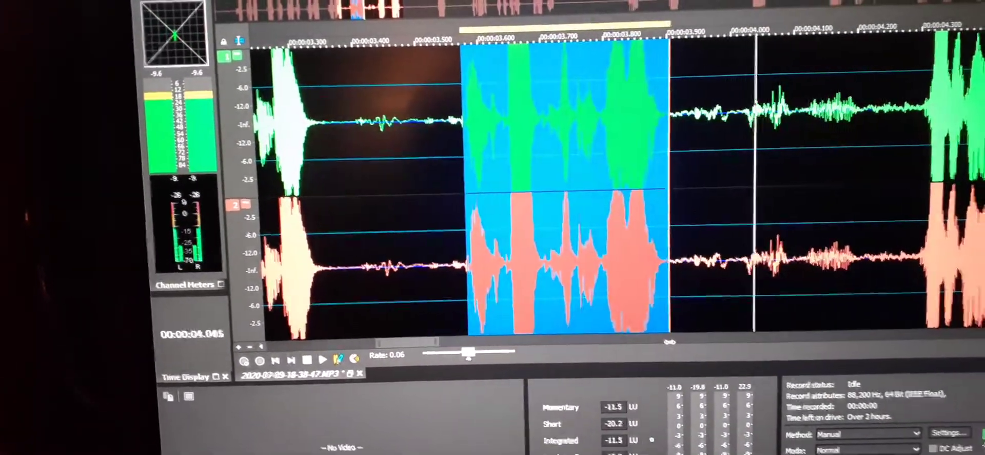